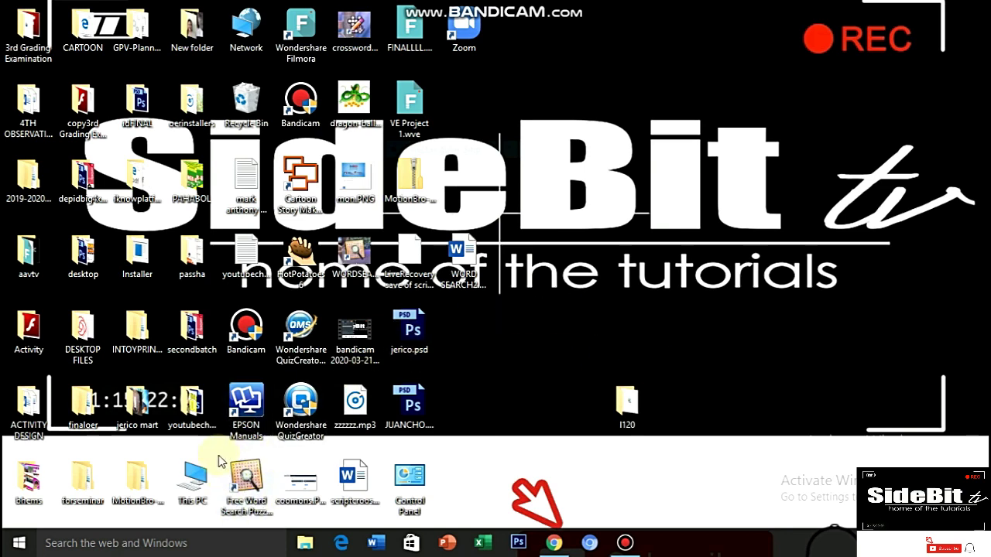
- Launch Free Word Search Puzzle Maker from its desktop icon
{"action": "double_click", "coordinate": [247, 481]}
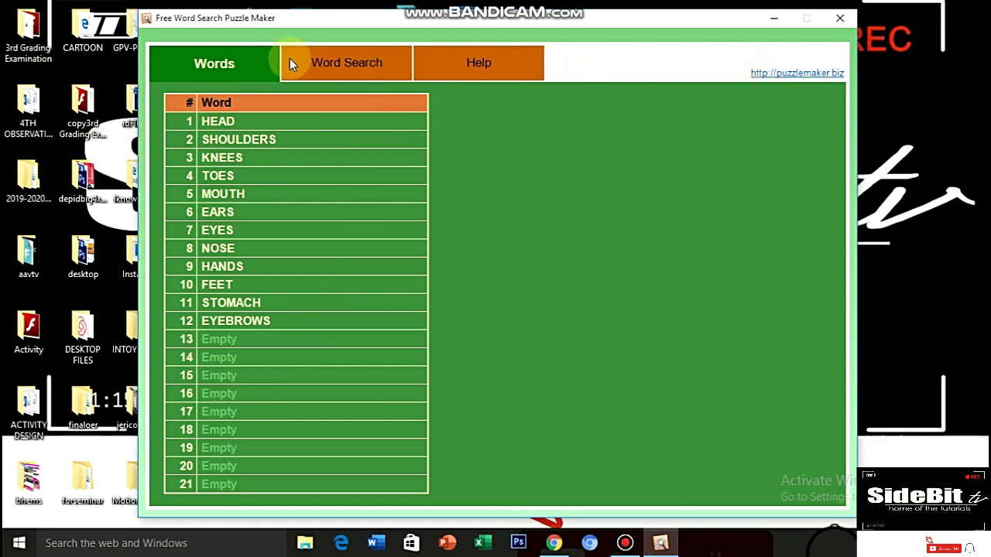
- Generate a 15×15 letter grid from the body-parts word list on the Word Search tab
{"action": "left_click", "coordinate": [372, 60]}
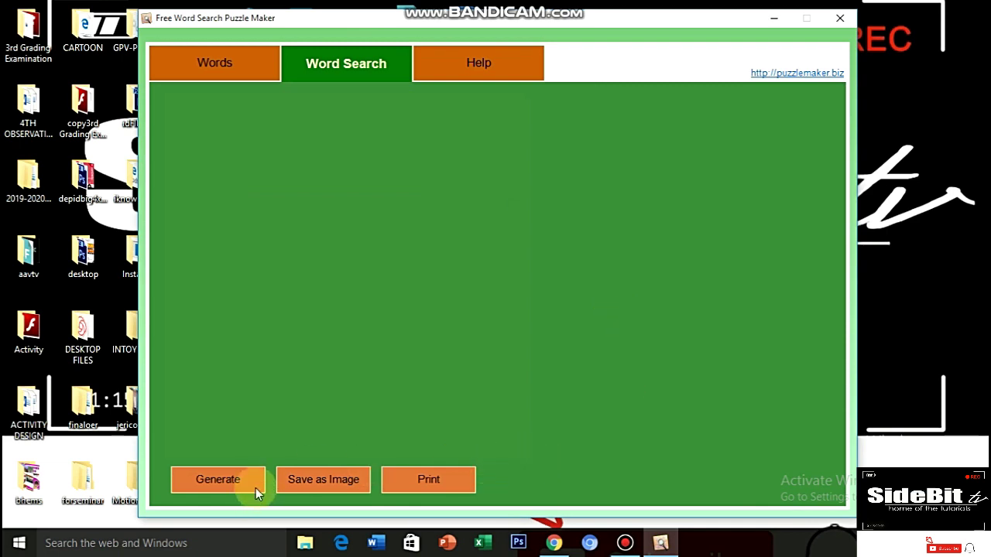
{"action": "left_click", "coordinate": [213, 484]}
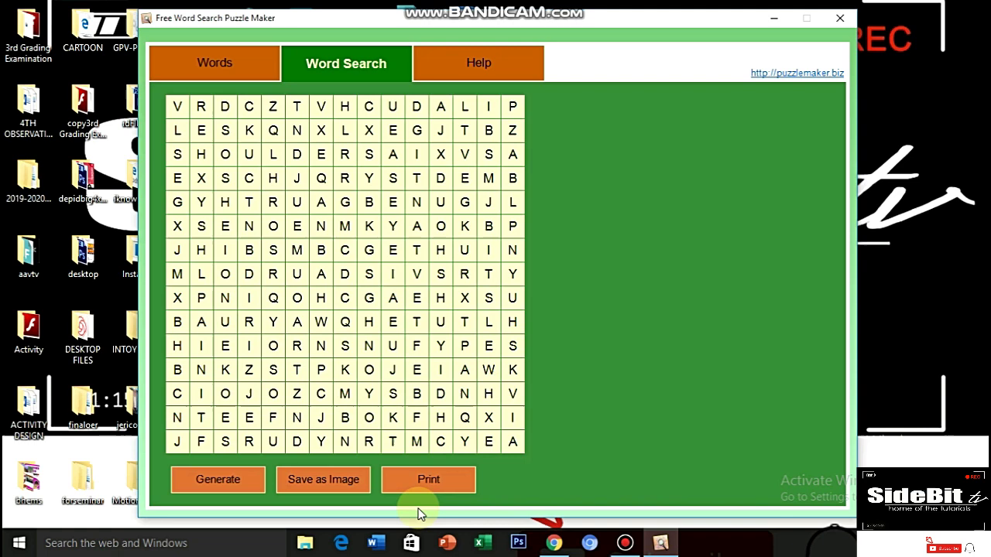
- Save the puzzle grid to the Desktop as the PNG image PICTURE1
{"action": "left_click", "coordinate": [322, 477]}
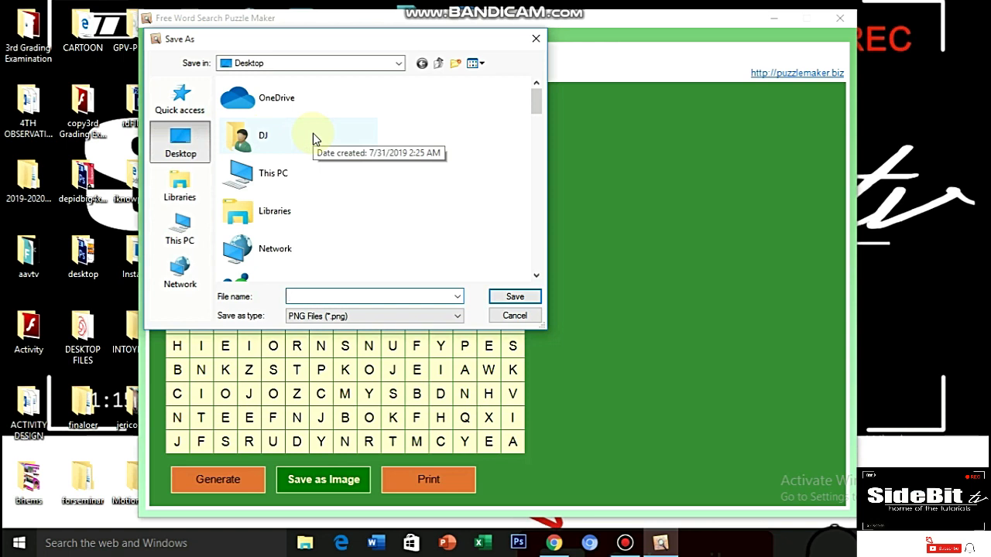
{"action": "type", "text": "PICTURE1"}
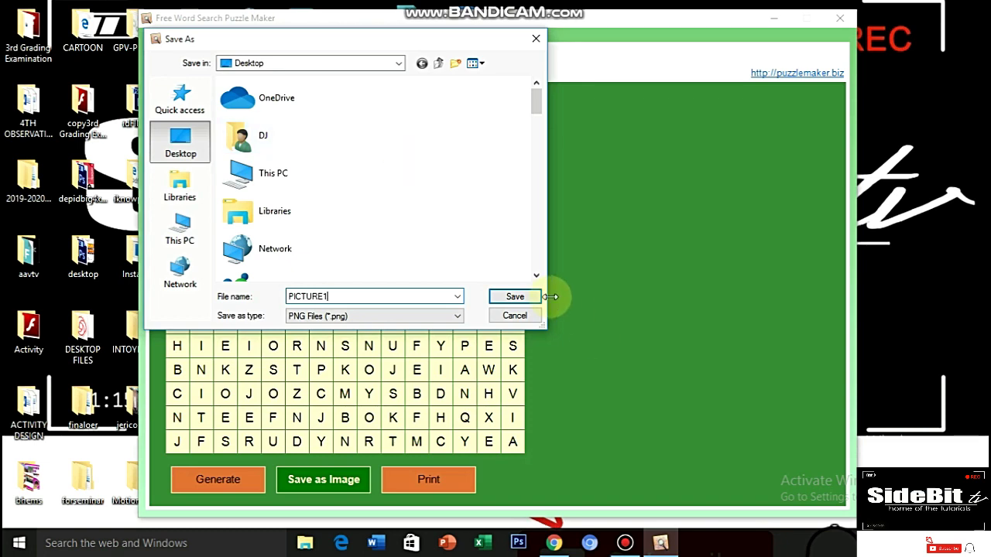
{"action": "left_click", "coordinate": [520, 300]}
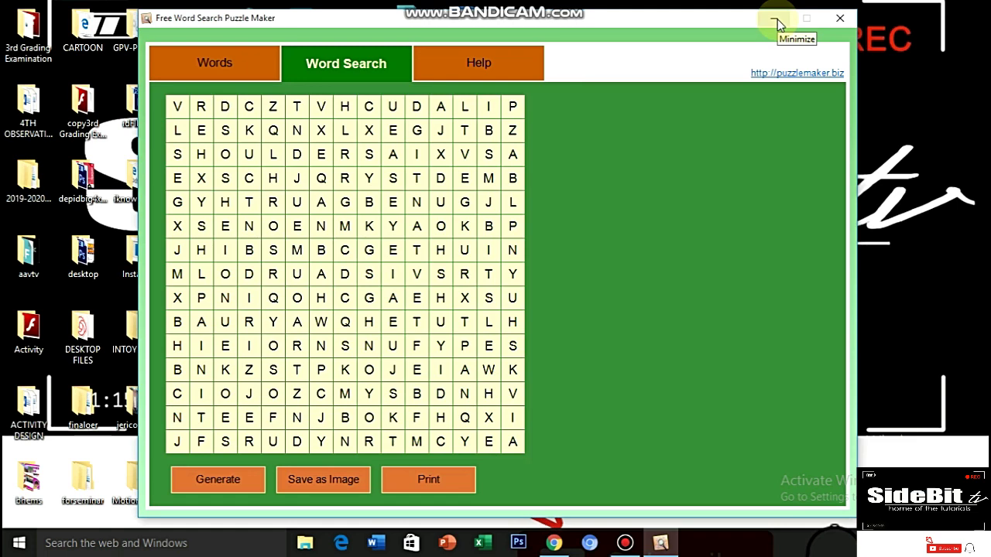
- Open the WORD SEARCH2 worksheet and place the caret on the blank line below its directions
{"action": "left_click", "coordinate": [777, 21]}
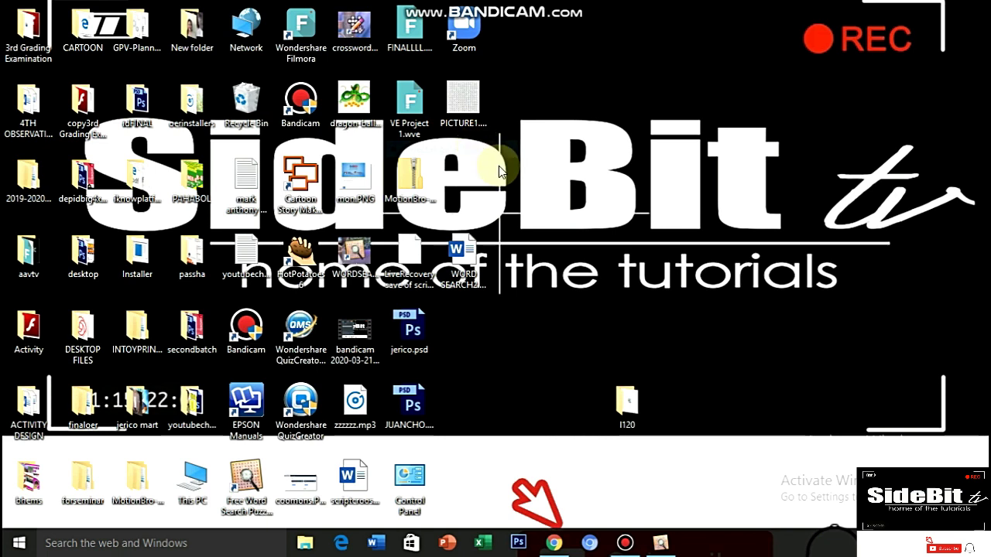
{"action": "double_click", "coordinate": [462, 265]}
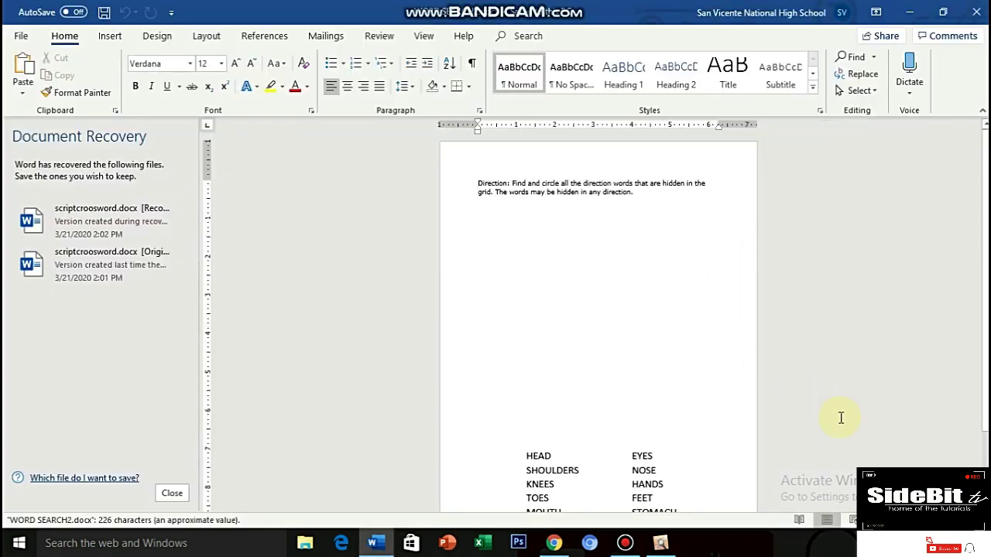
{"action": "scroll", "coordinate": [862, 433], "scroll_direction": "down", "scroll_amount": 1}
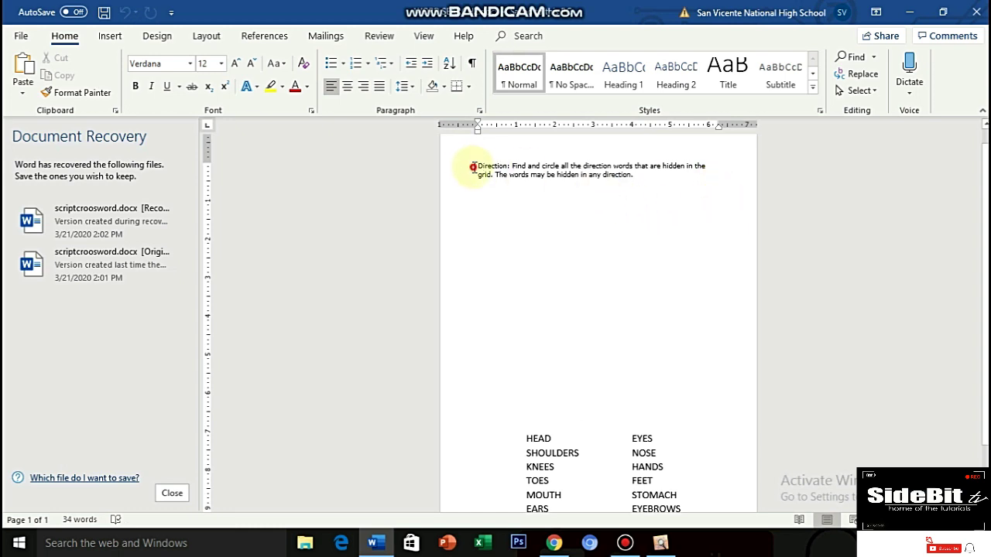
{"action": "left_click_drag", "start_coordinate": [468, 167], "coordinate": [686, 186]}
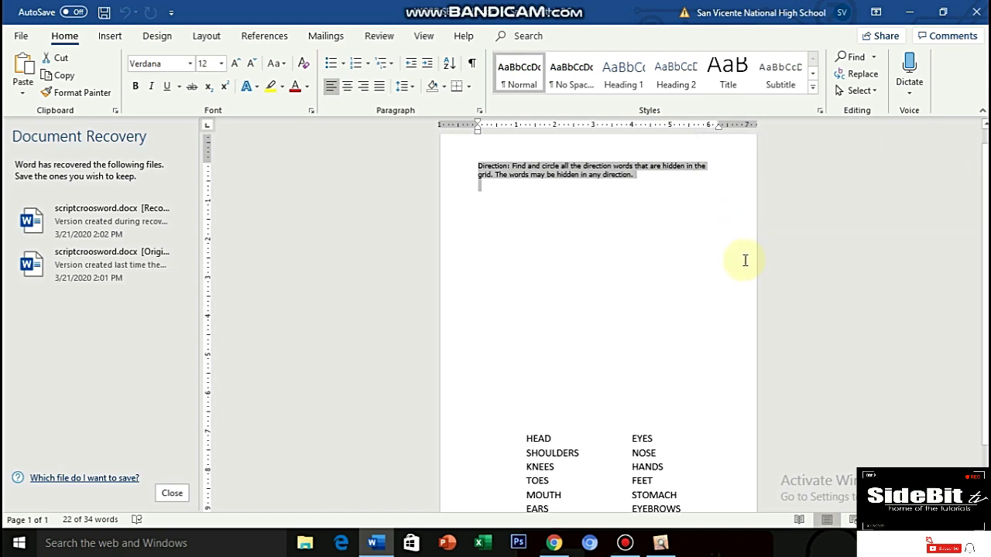
{"action": "left_click", "coordinate": [708, 259]}
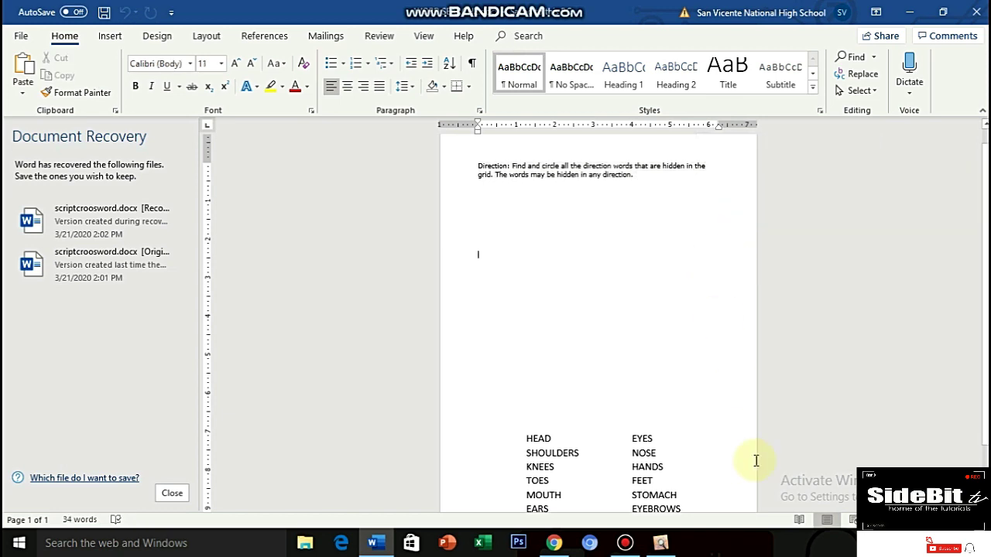
- Check the HEAD-to-EYEBROWS word list, then minimise Word to show the desktop
{"action": "scroll", "coordinate": [719, 356], "scroll_direction": "down", "scroll_amount": 1}
{"action": "left_click", "coordinate": [519, 400]}
{"action": "left_click_drag", "start_coordinate": [577, 403], "coordinate": [719, 469]}
{"action": "left_click", "coordinate": [686, 353]}
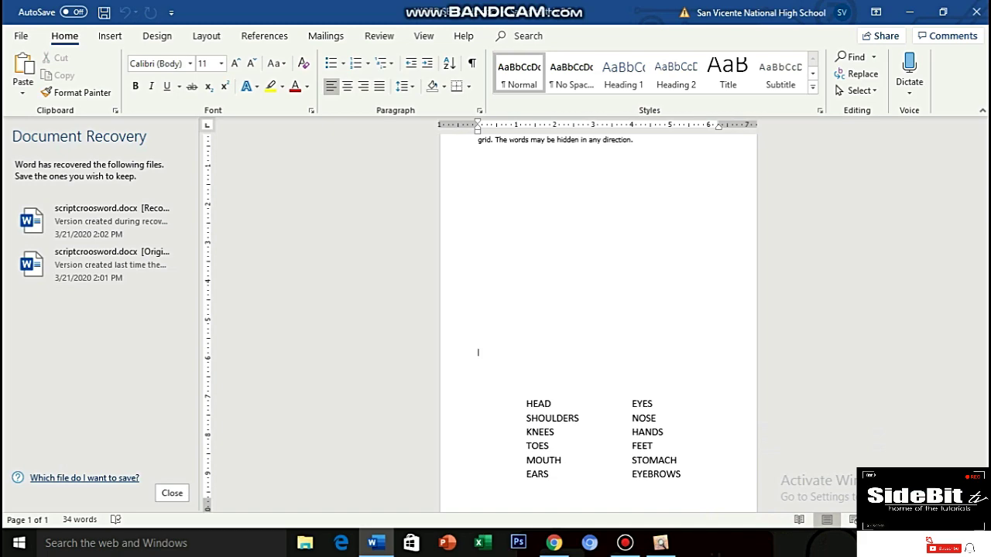
{"action": "left_click", "coordinate": [374, 543]}
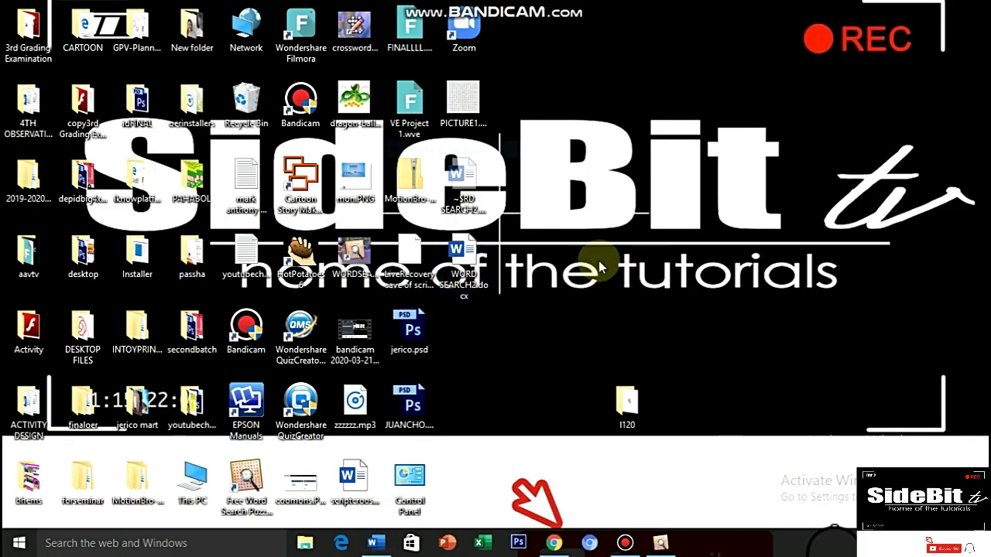
- Open PICTURE1 in Photos, copy the puzzle image, and return to the Word worksheet
{"action": "right_click", "coordinate": [469, 100]}
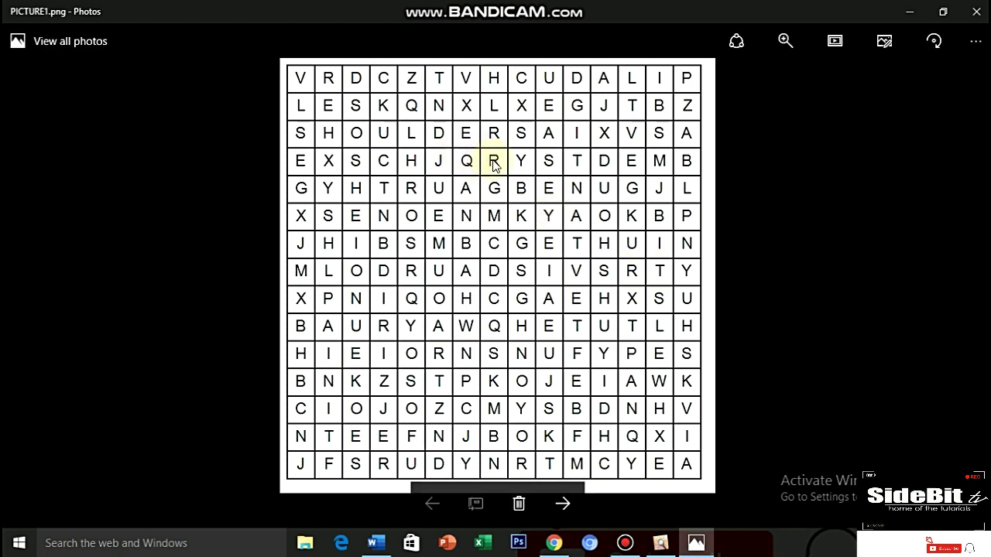
{"action": "right_click", "coordinate": [455, 169]}
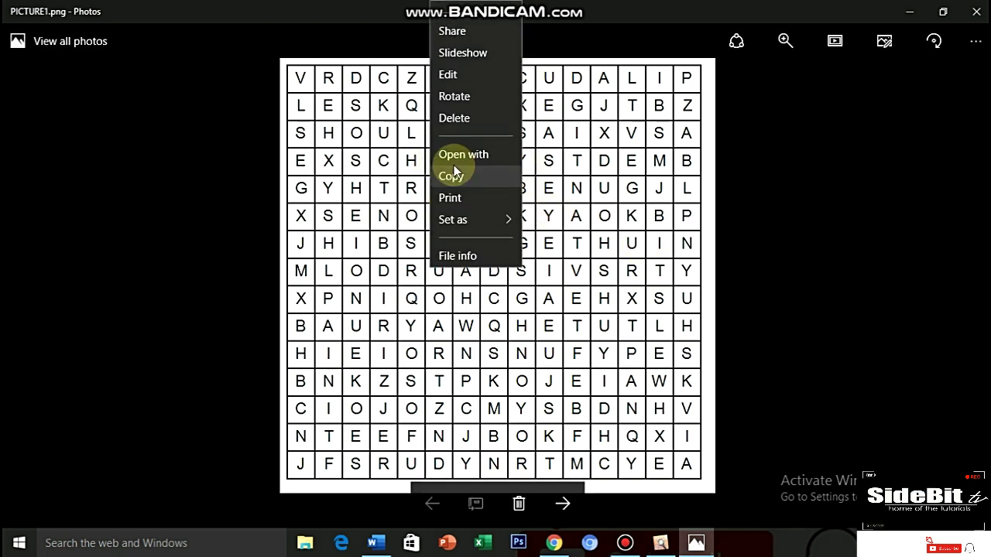
{"action": "left_click", "coordinate": [489, 193]}
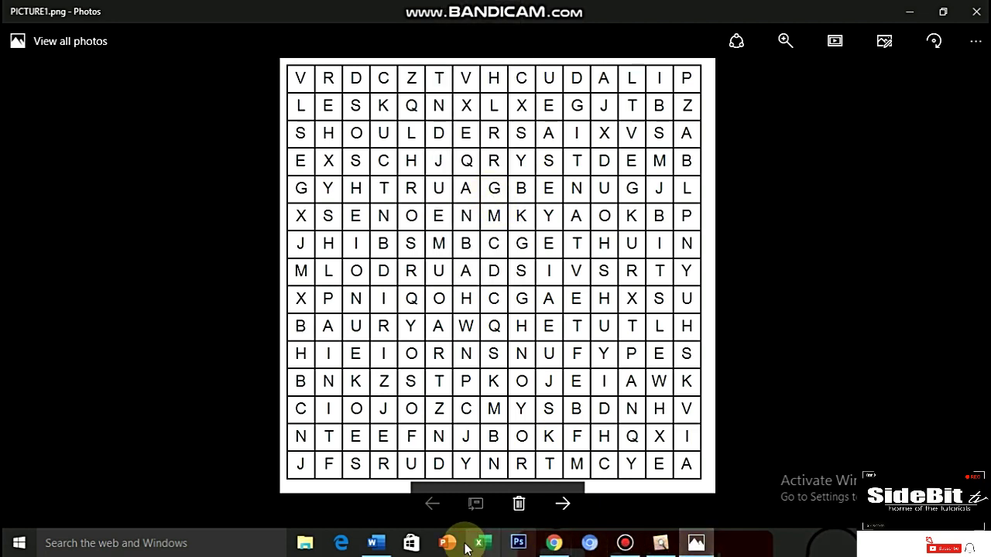
{"action": "left_click", "coordinate": [376, 542]}
- Paste the puzzle image, set Behind Text wrapping, and position it just below the directions
{"action": "left_click", "coordinate": [540, 271]}
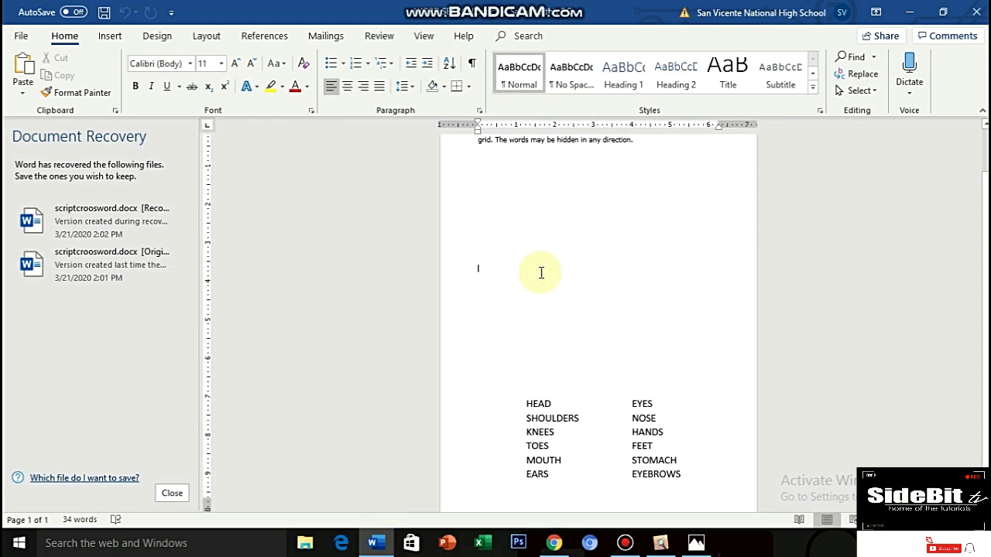
{"action": "key", "text": "ctrl+v"}
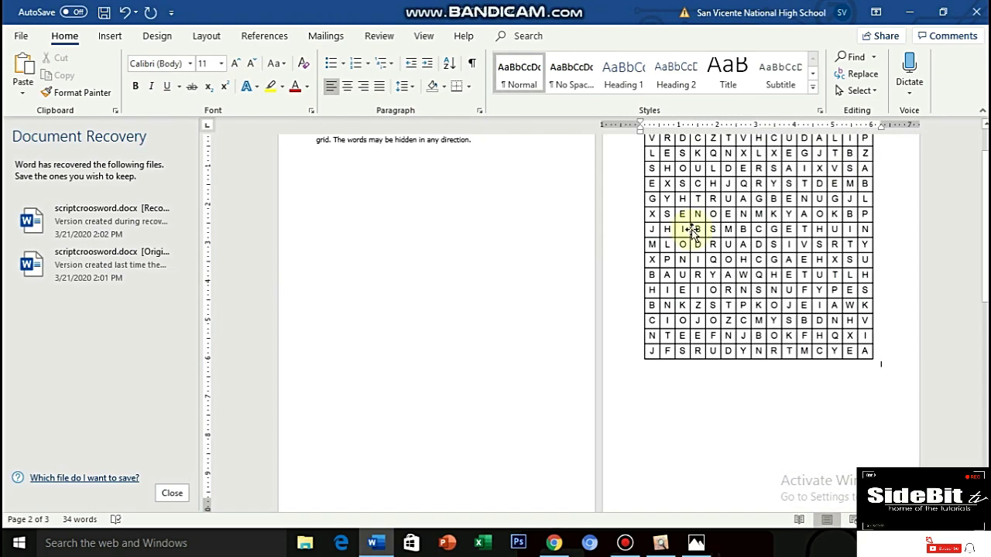
{"action": "left_click", "coordinate": [738, 225]}
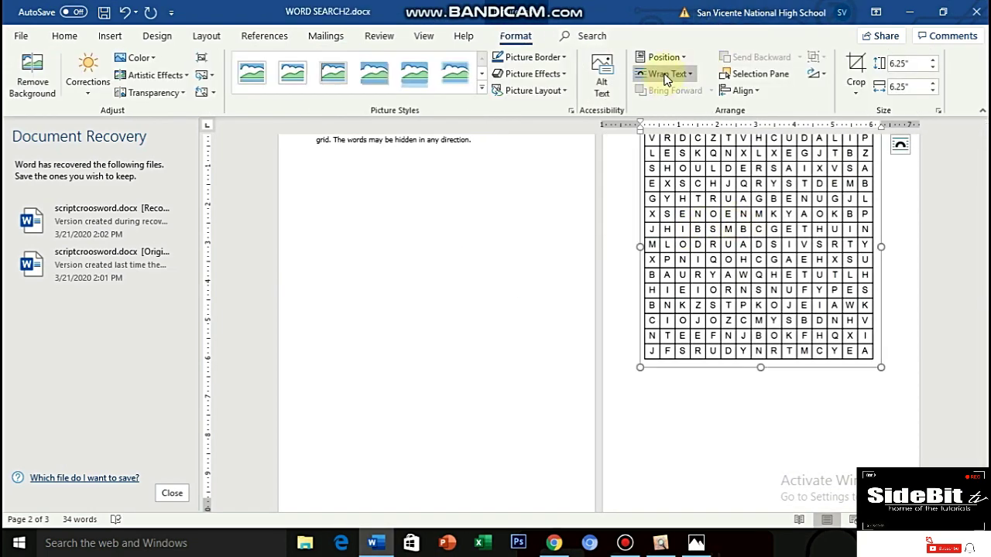
{"action": "left_click", "coordinate": [667, 75]}
{"action": "left_click", "coordinate": [682, 182]}
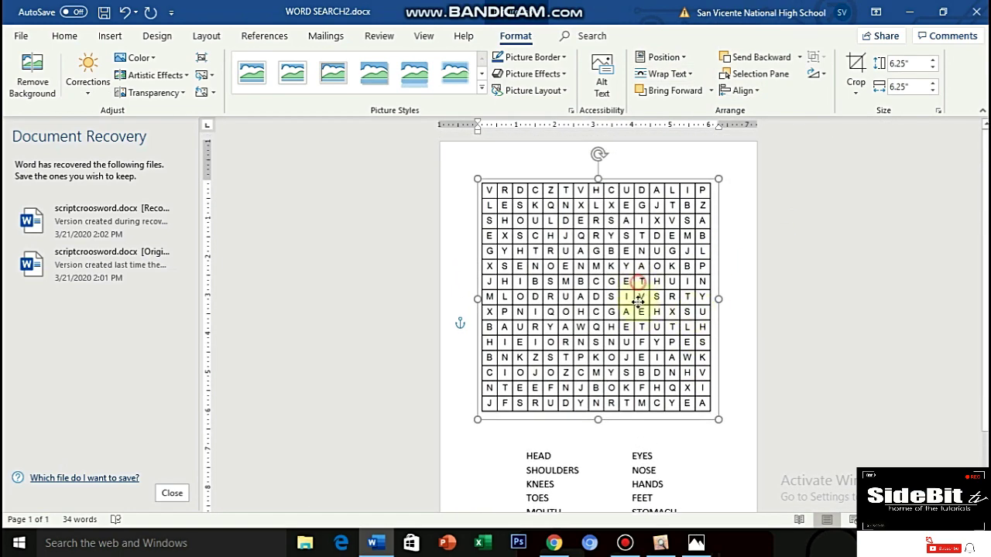
{"action": "mouse_move", "coordinate": [635, 295]}
{"action": "left_mouse_down"}
{"action": "mouse_move", "coordinate": [635, 317]}
{"action": "mouse_move", "coordinate": [635, 303]}
{"action": "left_mouse_up"}
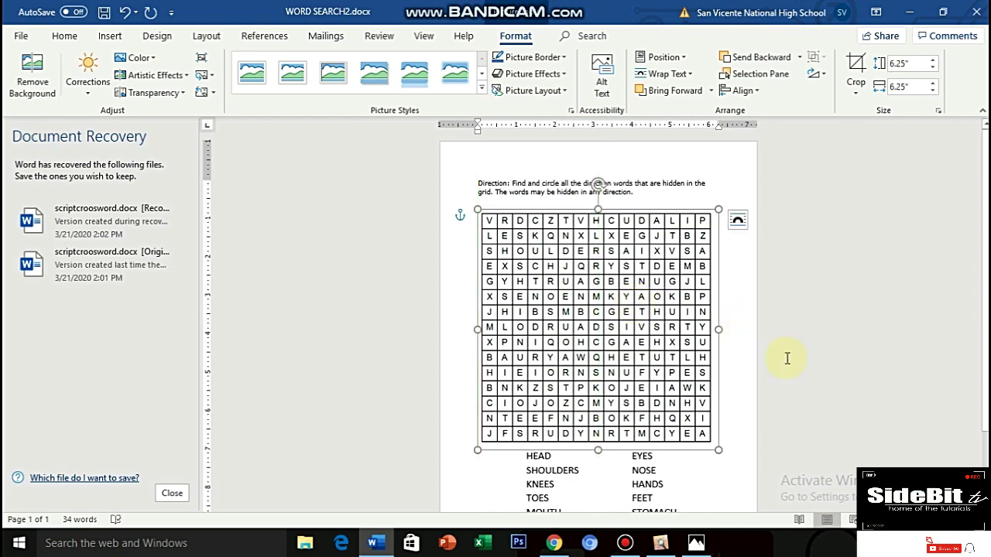
{"action": "key", "text": "Up"}
{"action": "key", "text": "Up"}
{"action": "key", "text": "Up"}
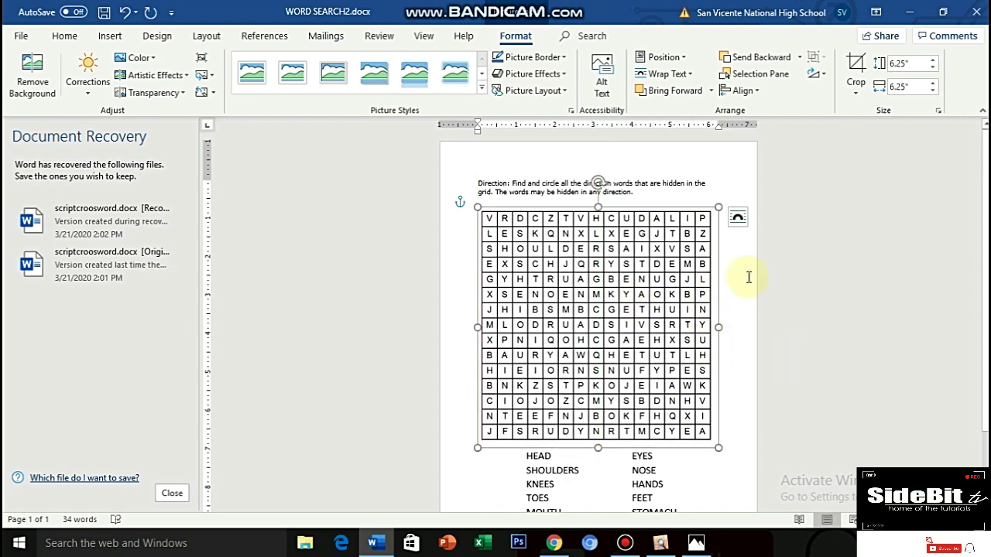
{"action": "left_click", "coordinate": [749, 278]}
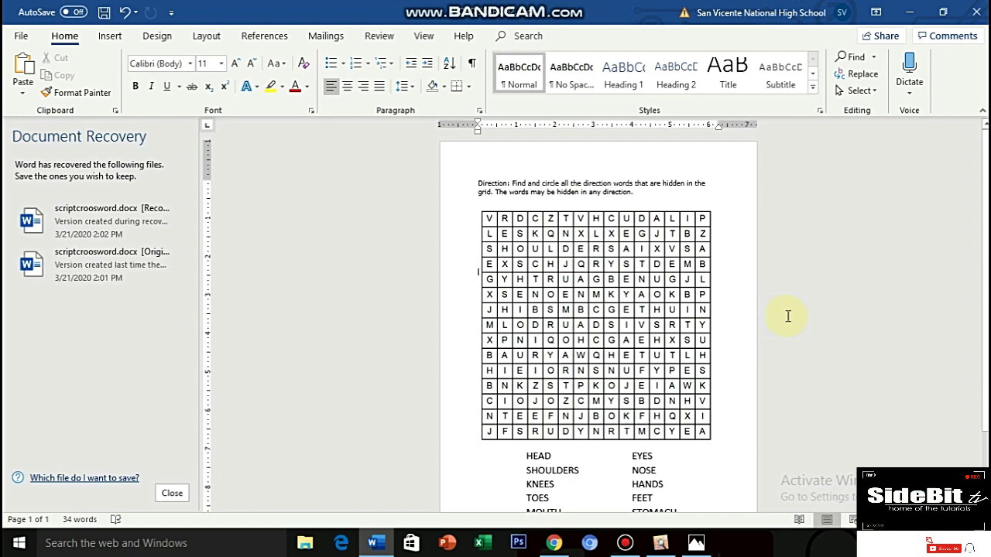
{"action": "scroll", "coordinate": [786, 316], "scroll_direction": "down", "scroll_amount": 2}
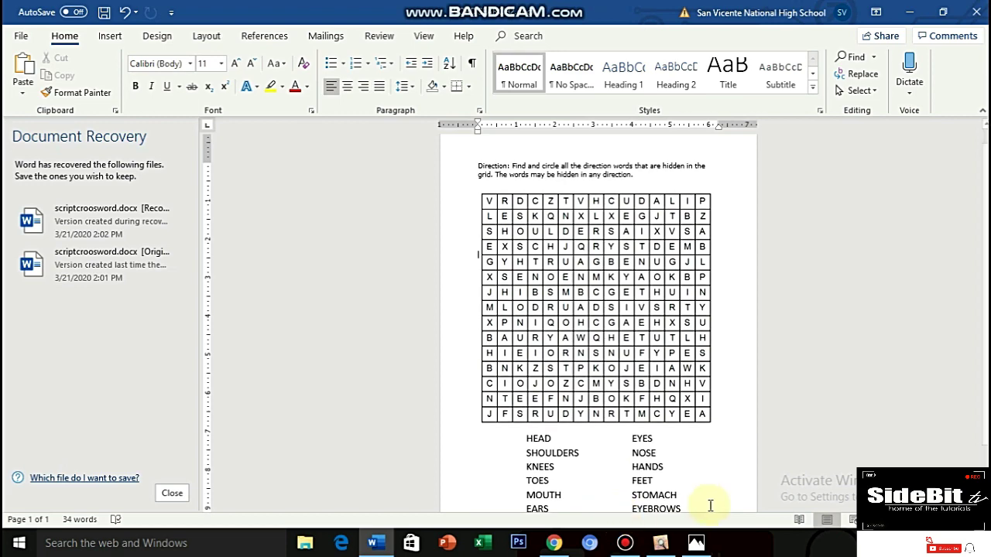
{"action": "left_click", "coordinate": [659, 543]}
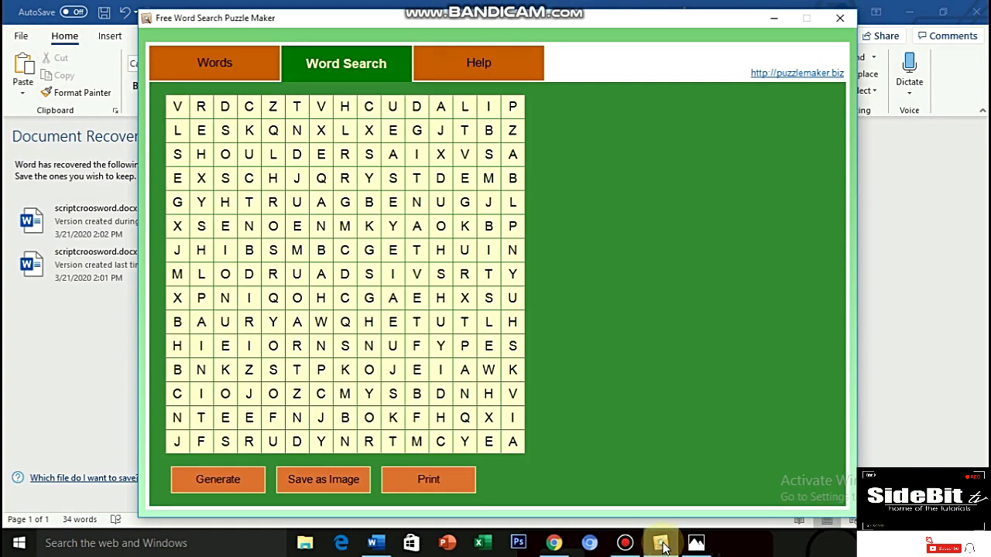